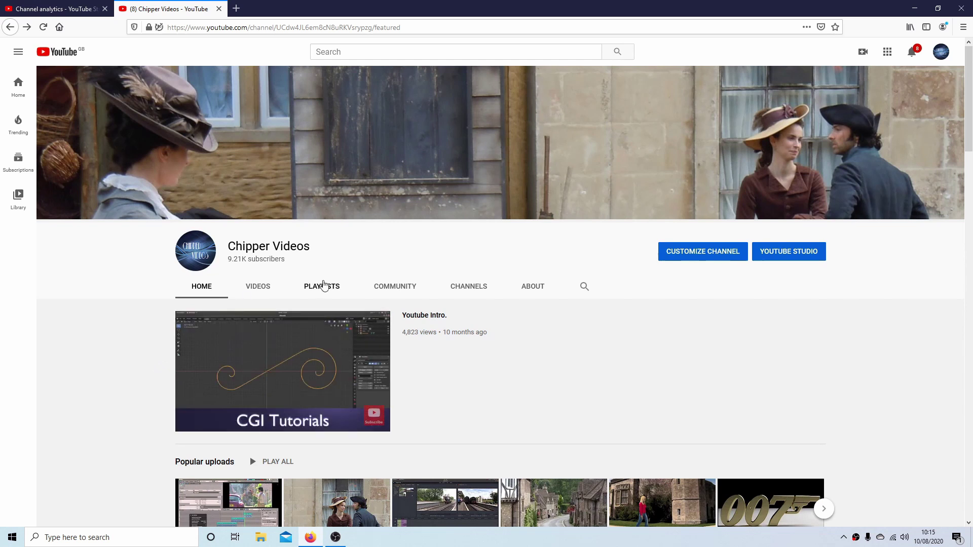
Step: Switch the YouTube channel page to its Playlists tab
{"action": "left_click", "coordinate": [323, 286]}
{"action": "left_click_drag", "start_coordinate": [970, 161], "coordinate": [970, 195]}
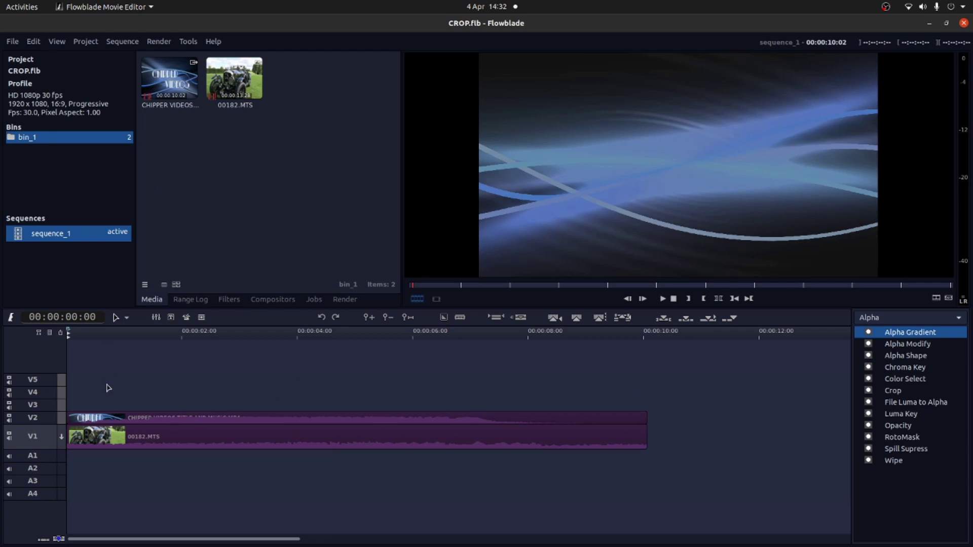
Step: Shift the V2 title clip to about 00:00:01:15 and return the playhead to the start
{"action": "left_click_drag", "start_coordinate": [104, 418], "coordinate": [194, 417]}
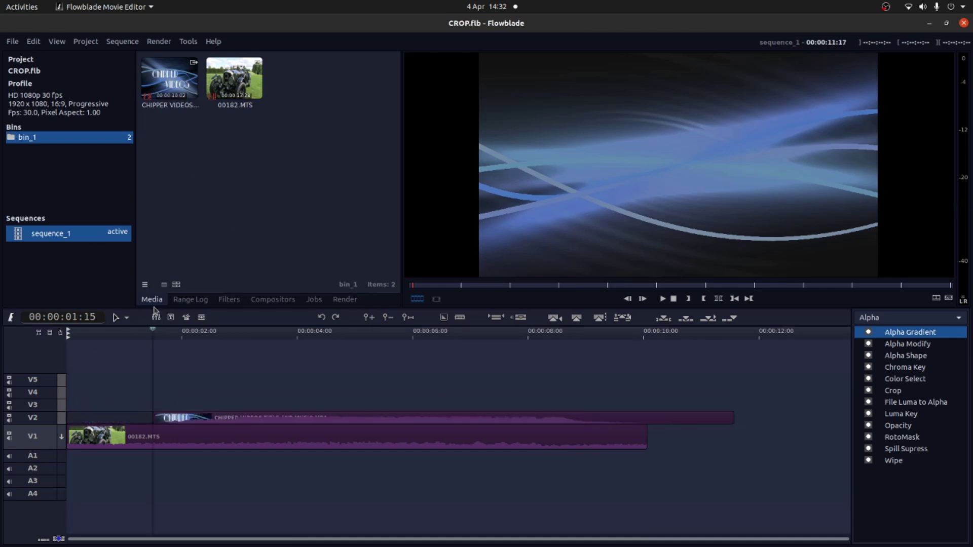
{"action": "left_click_drag", "start_coordinate": [155, 332], "coordinate": [67, 338]}
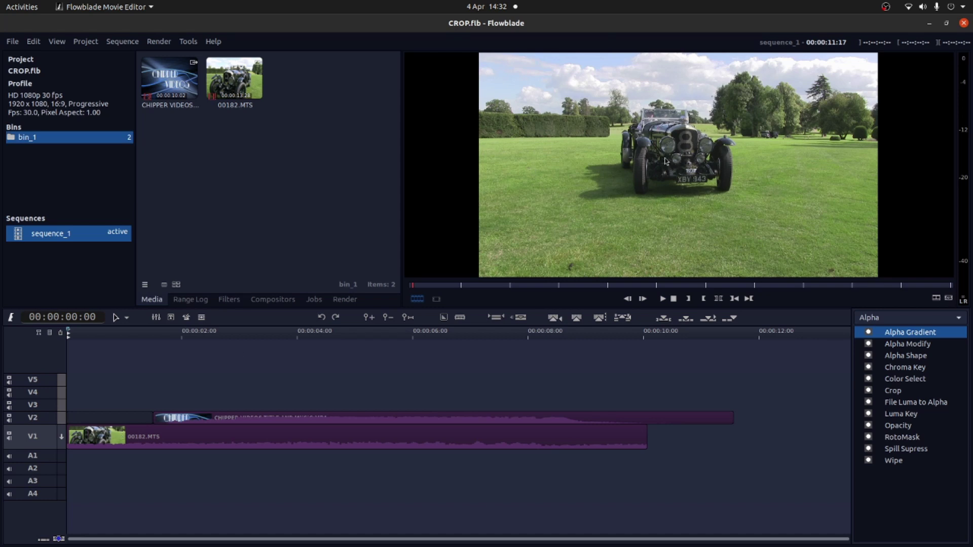
Step: Apply the Transform > Position Scale filter to the 00182.MTS clip on V1
{"action": "left_click", "coordinate": [85, 440]}
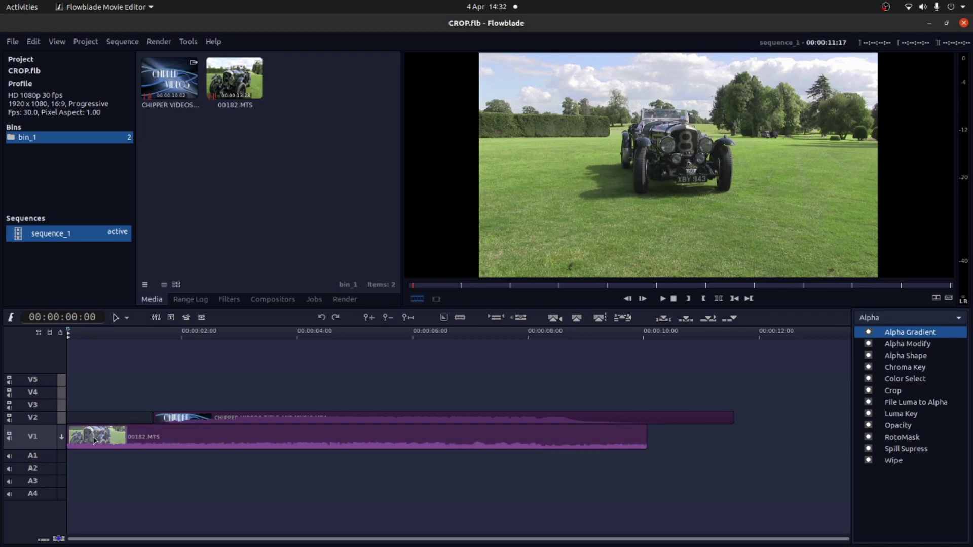
{"action": "right_click", "coordinate": [94, 440]}
{"action": "mouse_move", "coordinate": [130, 250]}
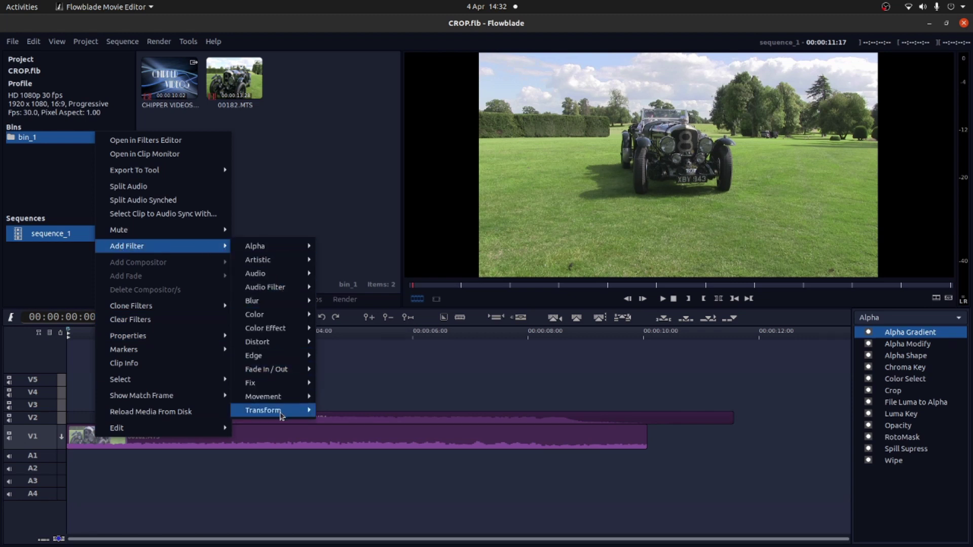
{"action": "mouse_move", "coordinate": [282, 416]}
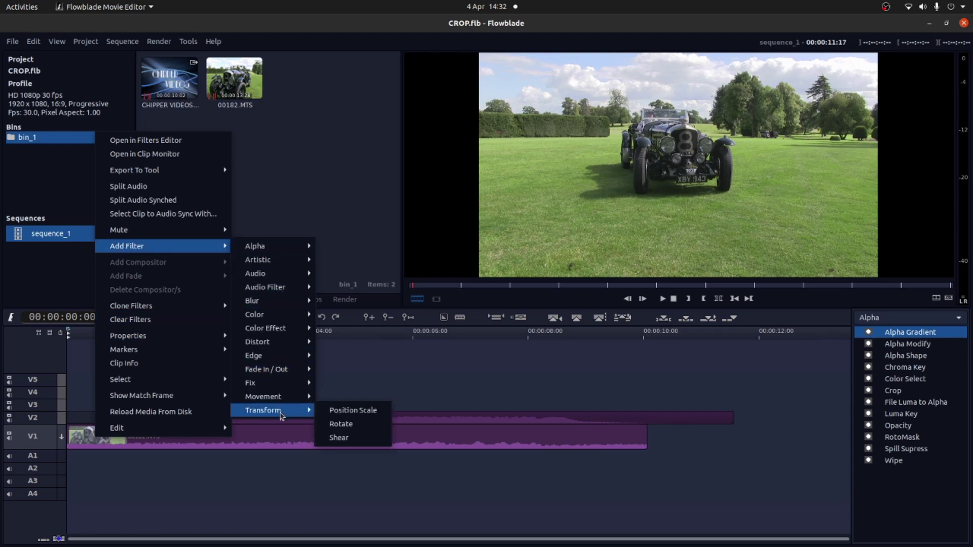
{"action": "left_click", "coordinate": [360, 412]}
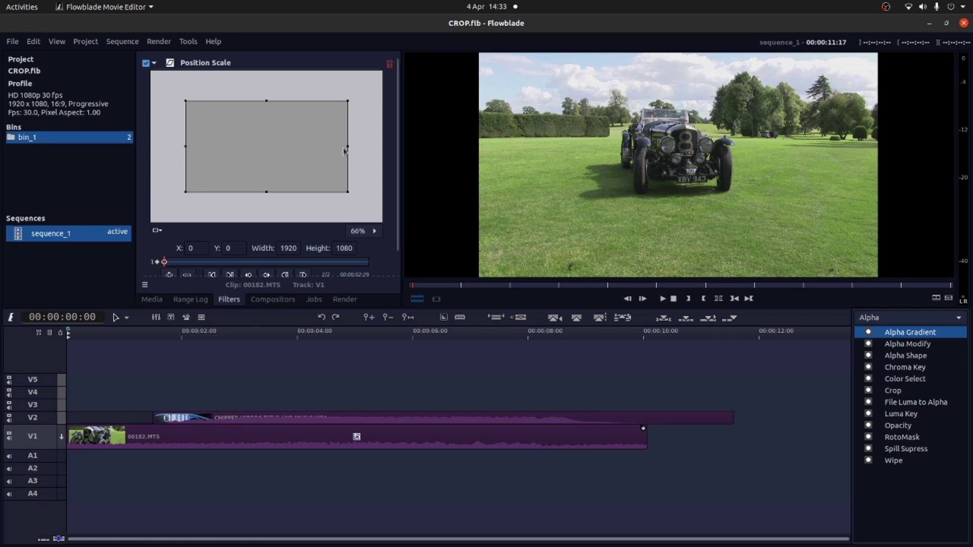
Step: Reset the geometry, then enlarge the car footage to 2241×1260 at X -262, Y -74
{"action": "left_click_drag", "start_coordinate": [348, 145], "coordinate": [305, 151]}
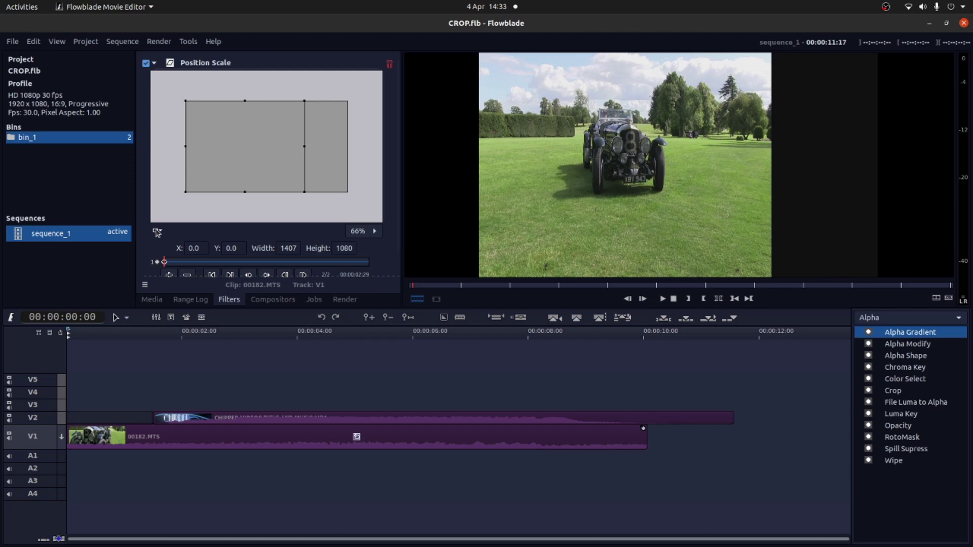
{"action": "left_click", "coordinate": [157, 232]}
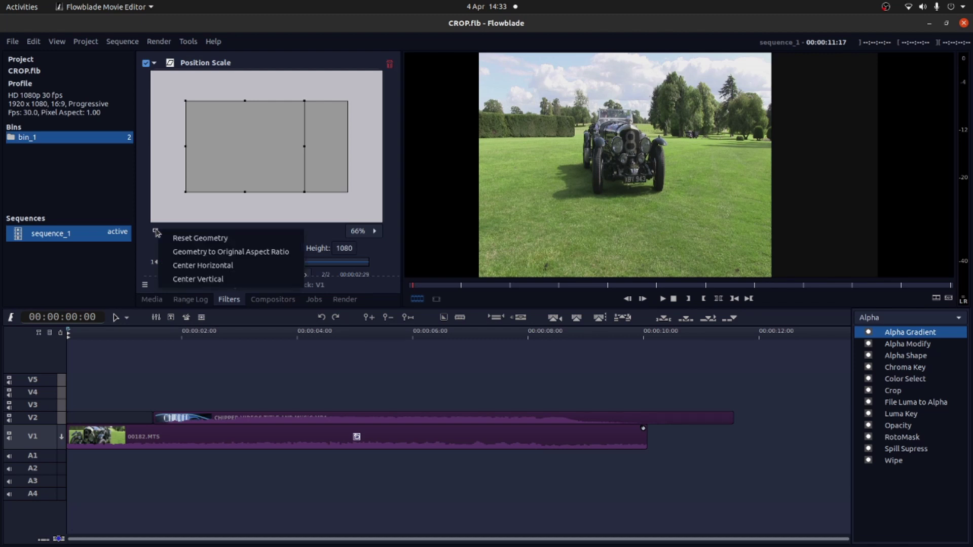
{"action": "left_click", "coordinate": [189, 240]}
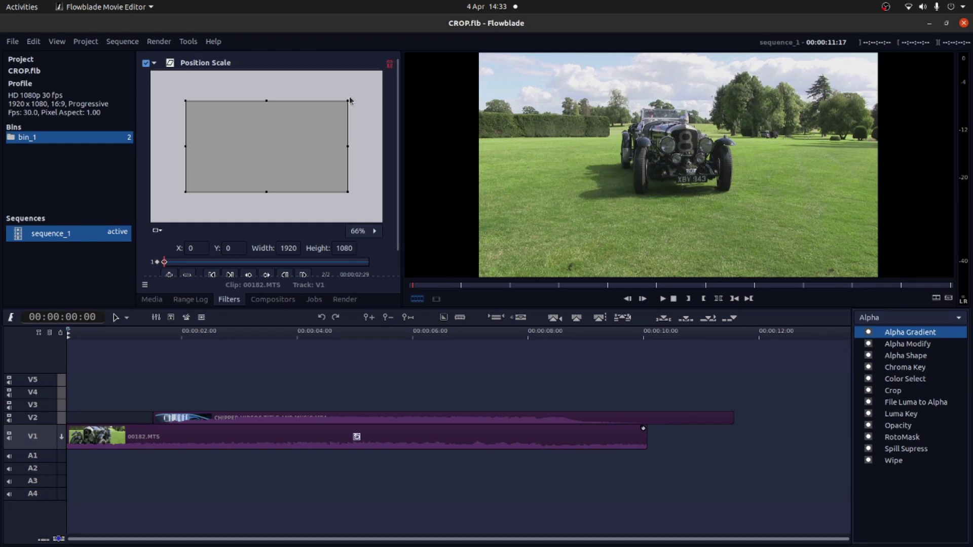
{"action": "left_click_drag", "start_coordinate": [348, 101], "coordinate": [355, 92]}
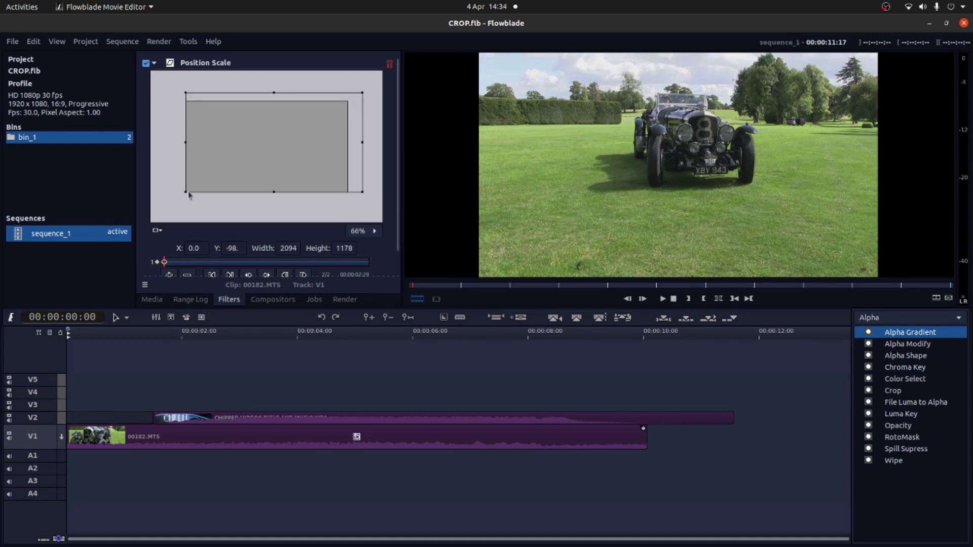
{"action": "left_click_drag", "start_coordinate": [188, 191], "coordinate": [172, 208]}
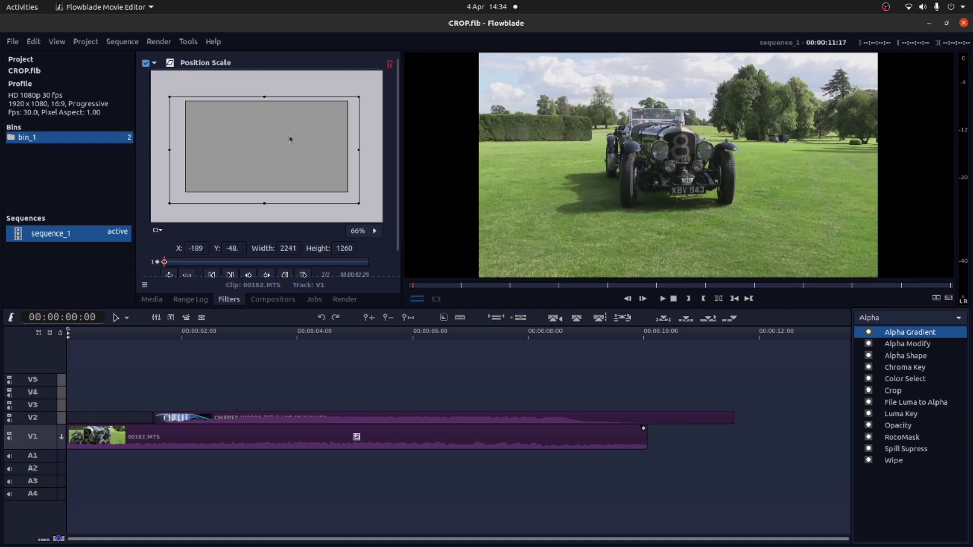
{"action": "mouse_move", "coordinate": [262, 150]}
{"action": "left_mouse_down"}
{"action": "mouse_move", "coordinate": [269, 145]}
{"action": "mouse_move", "coordinate": [256, 147]}
{"action": "left_mouse_up"}
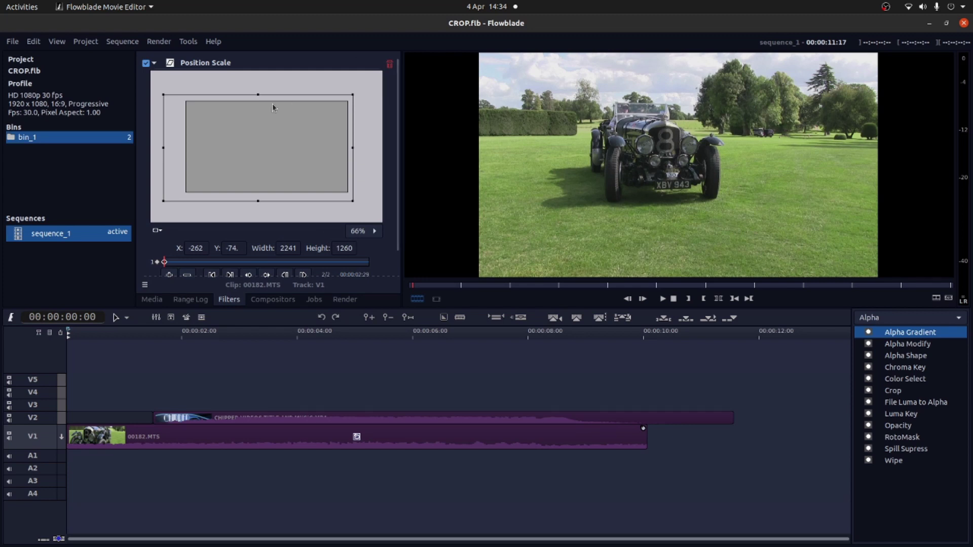
Step: Reset and delete the car clip's Position Scale filter, and move the title clip back to the start
{"action": "left_click", "coordinate": [157, 231]}
{"action": "left_click", "coordinate": [177, 239]}
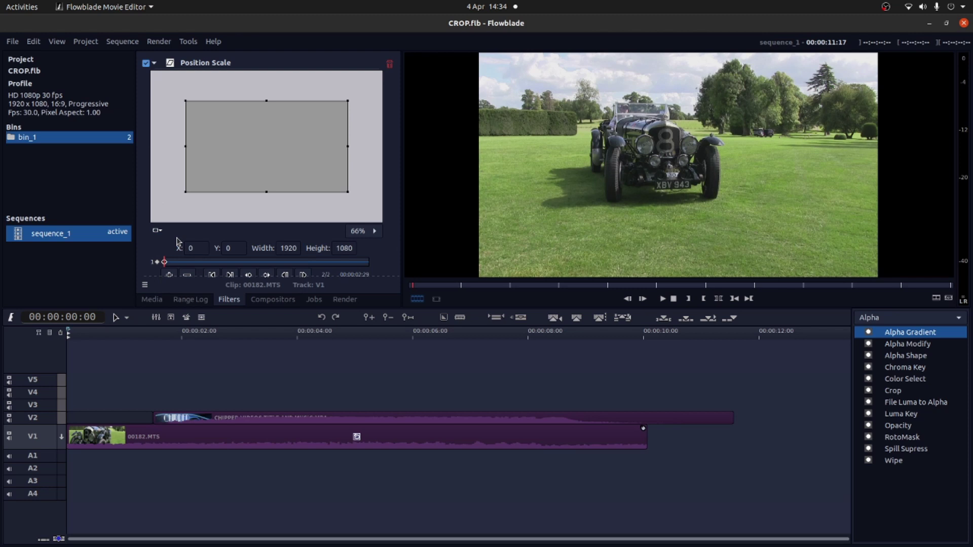
{"action": "left_click", "coordinate": [388, 66]}
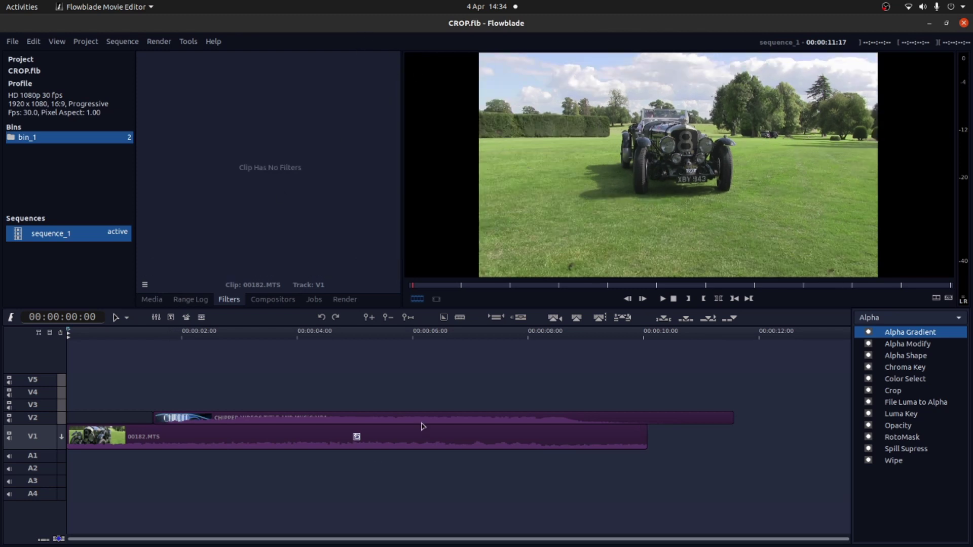
{"action": "left_click_drag", "start_coordinate": [445, 420], "coordinate": [348, 424]}
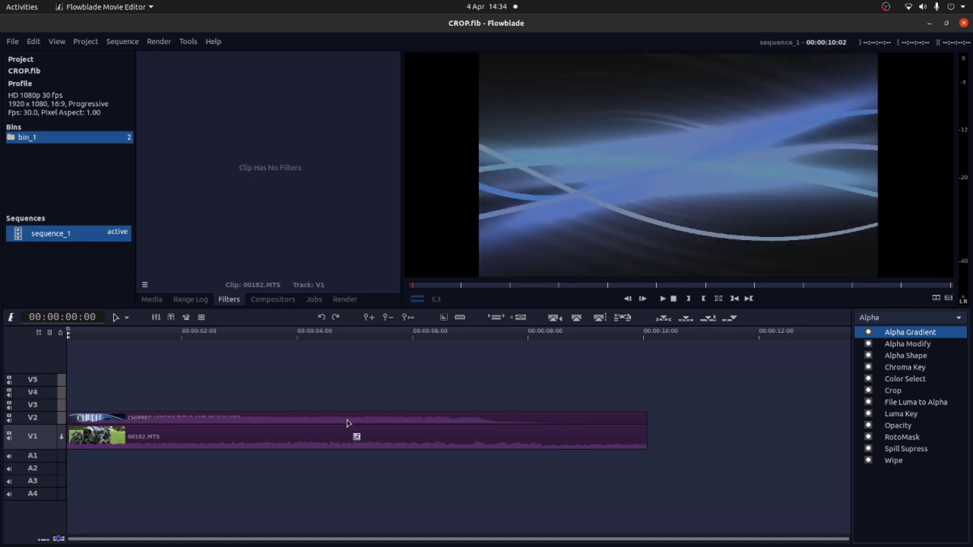
Step: Add an Affine Blend compositor from the V2 title clip onto 00182.MTS on V1
{"action": "left_click", "coordinate": [139, 420]}
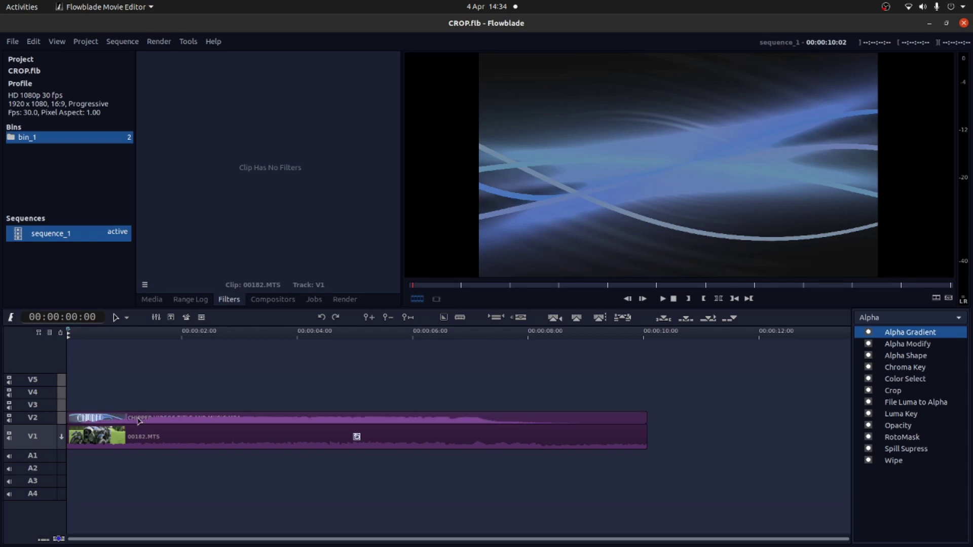
{"action": "right_click", "coordinate": [166, 421]}
{"action": "mouse_move", "coordinate": [212, 266]}
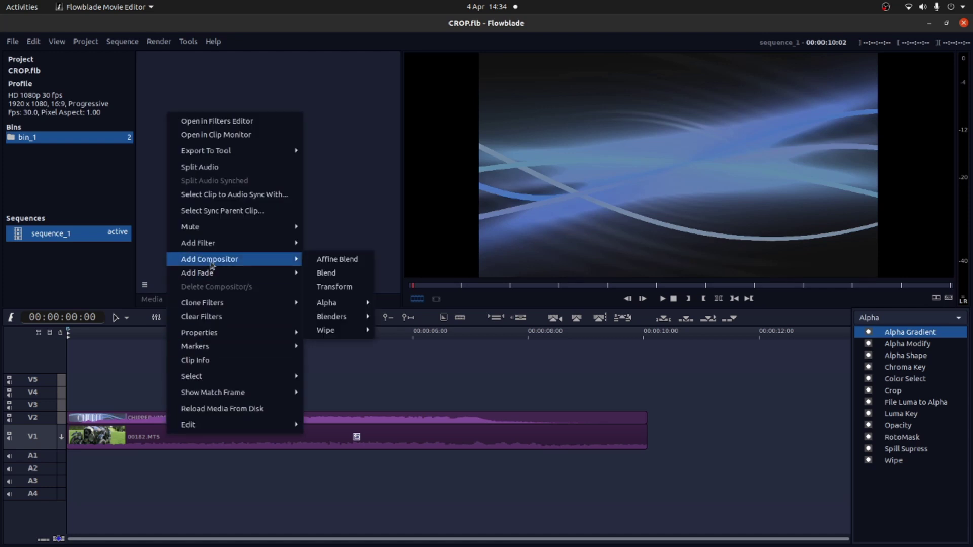
{"action": "left_click", "coordinate": [359, 263]}
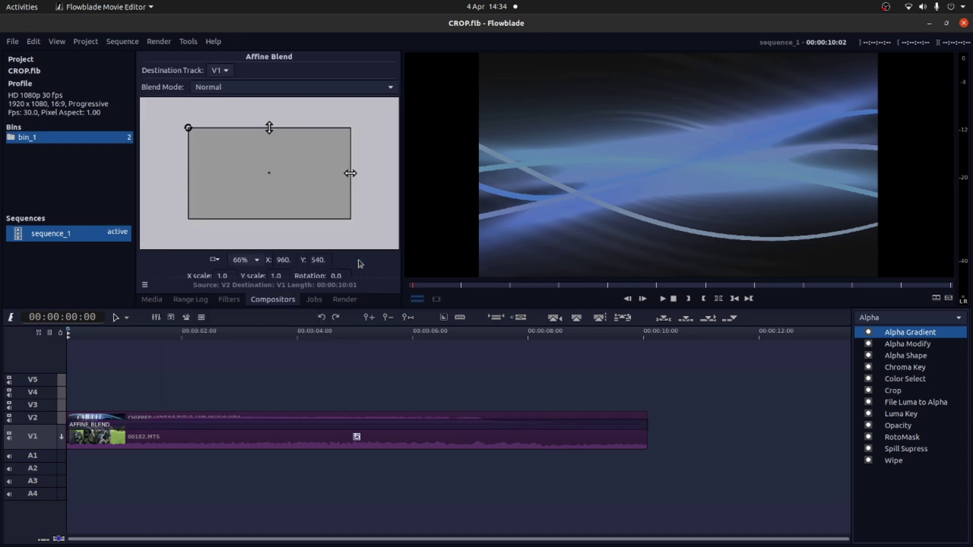
Step: Apply the Alpha > Crop filter to the V2 title clip and dismiss the alpha filters notice
{"action": "right_click", "coordinate": [234, 419]}
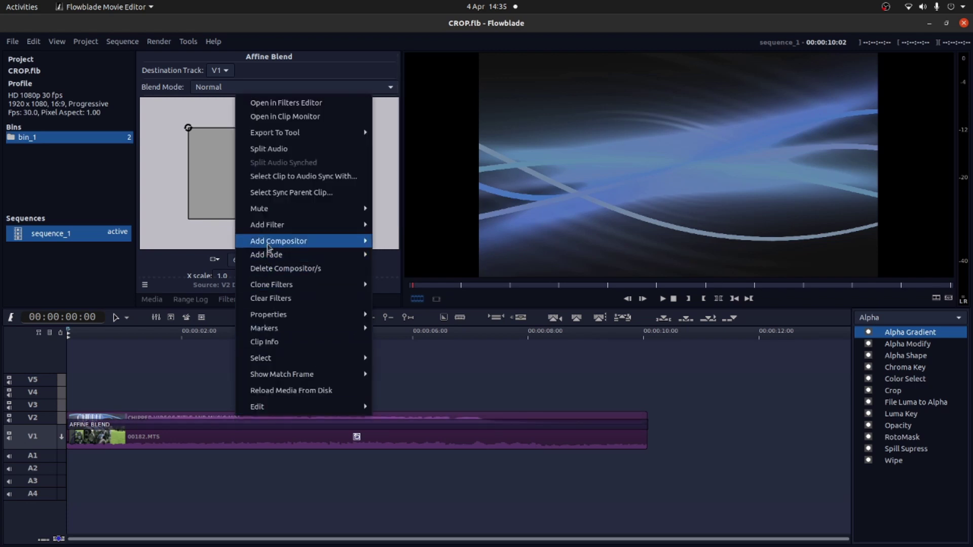
{"action": "mouse_move", "coordinate": [265, 224]}
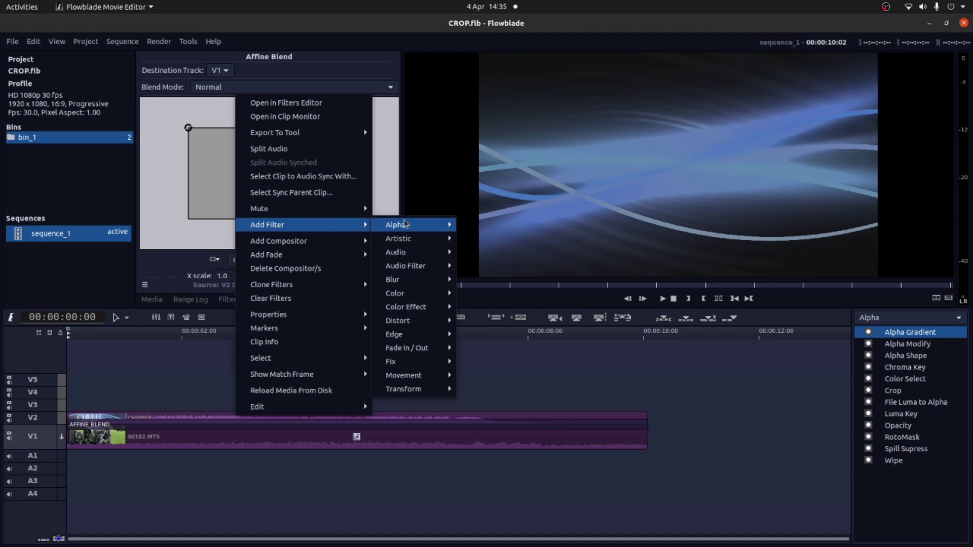
{"action": "mouse_move", "coordinate": [405, 224]}
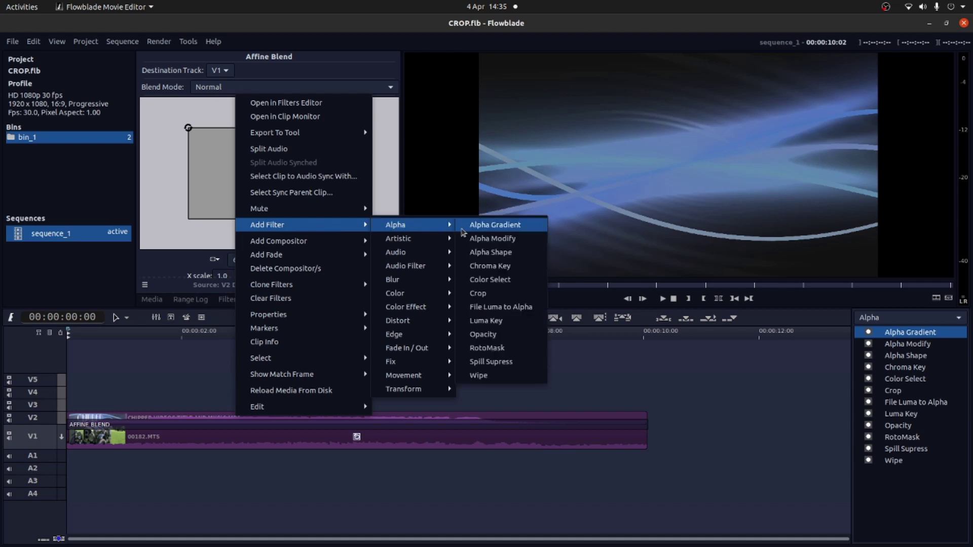
{"action": "left_click", "coordinate": [508, 297]}
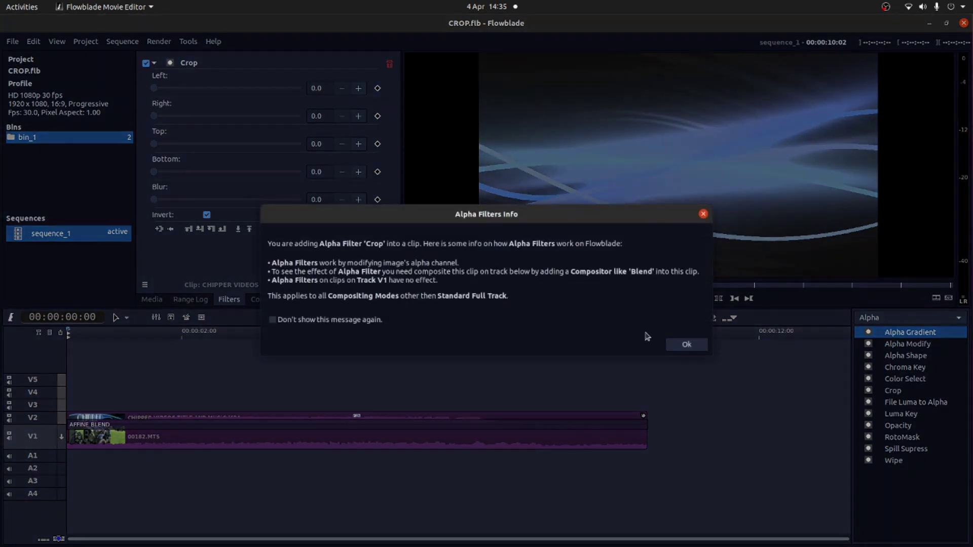
{"action": "left_click", "coordinate": [686, 346]}
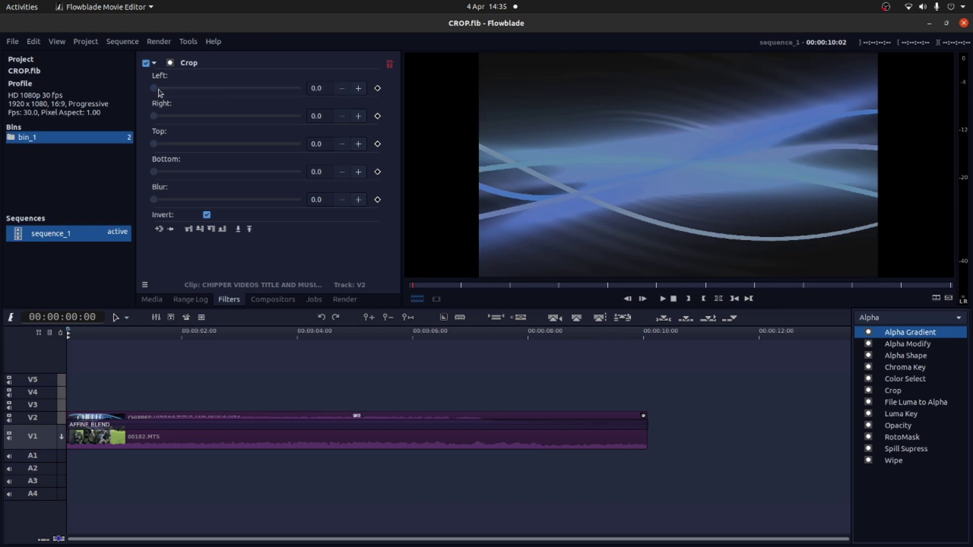
Step: Set the title's Crop filter to Left 16.3 and Right 16.8
{"action": "left_click_drag", "start_coordinate": [158, 93], "coordinate": [168, 92]}
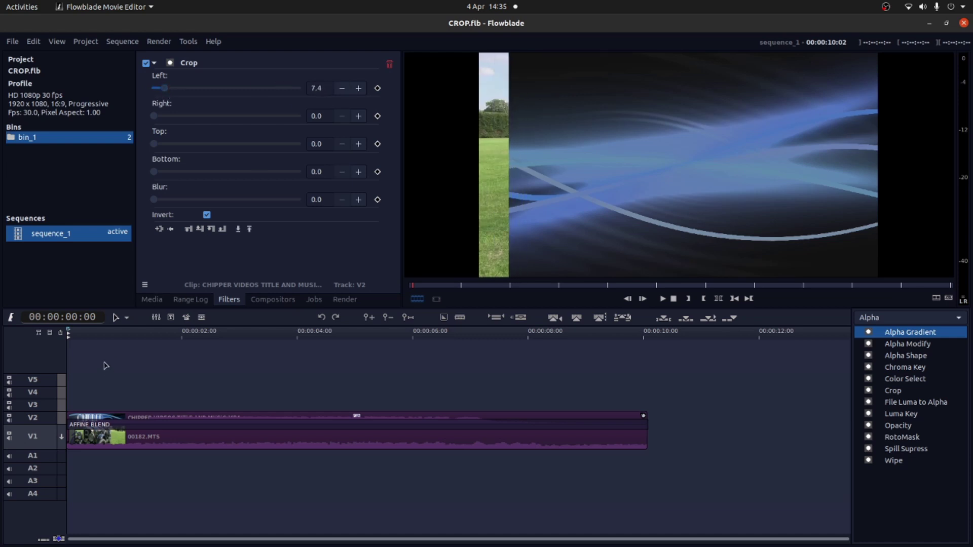
{"action": "left_click_drag", "start_coordinate": [70, 332], "coordinate": [387, 329]}
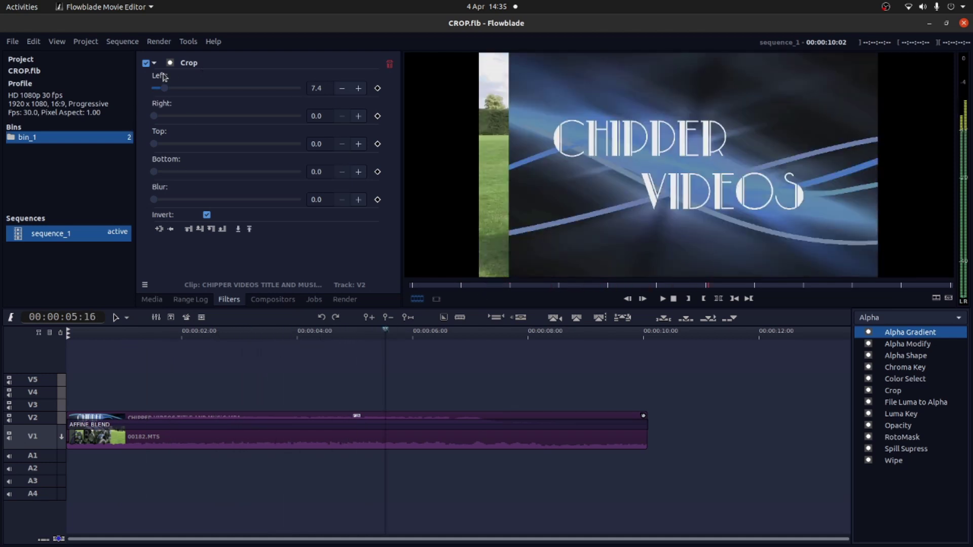
{"action": "left_click_drag", "start_coordinate": [167, 91], "coordinate": [181, 90]}
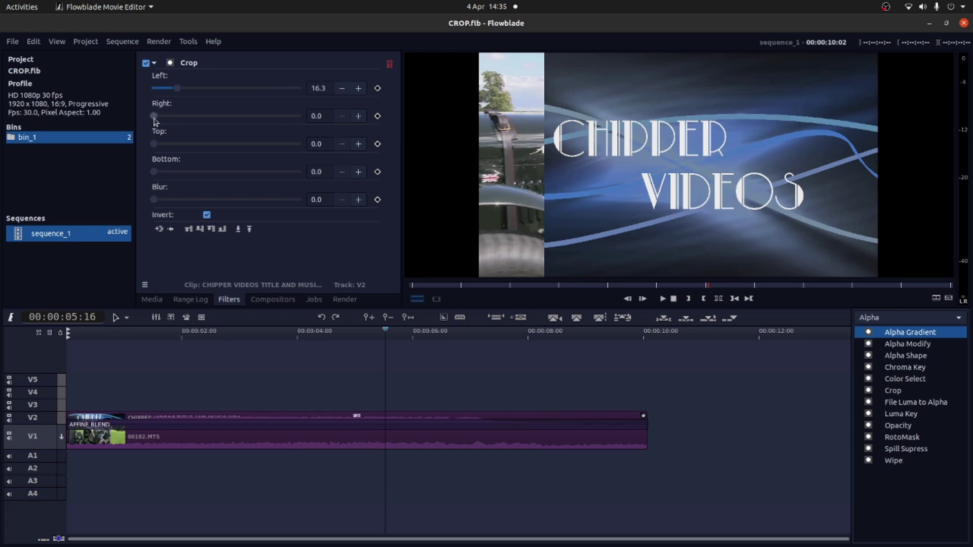
{"action": "left_click_drag", "start_coordinate": [154, 119], "coordinate": [180, 121]}
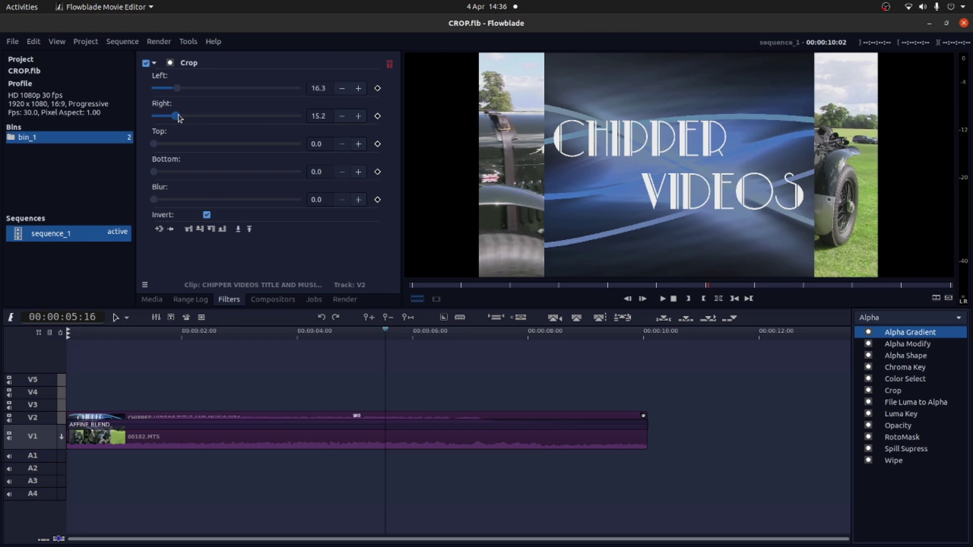
{"action": "left_click_drag", "start_coordinate": [179, 118], "coordinate": [191, 120]}
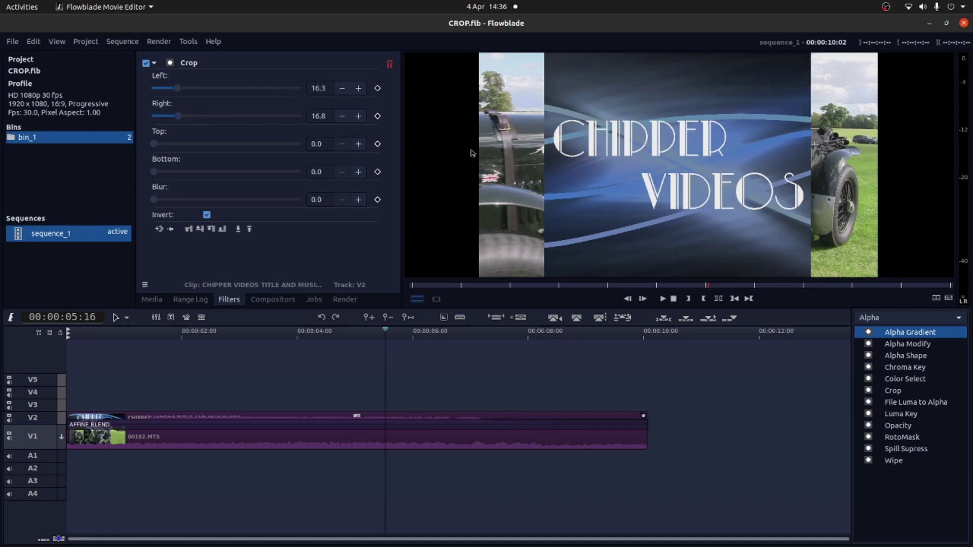
Step: Set Affine Blend X scale and Y scale to 0.5, with the playhead at the timeline start
{"action": "left_click", "coordinate": [272, 302]}
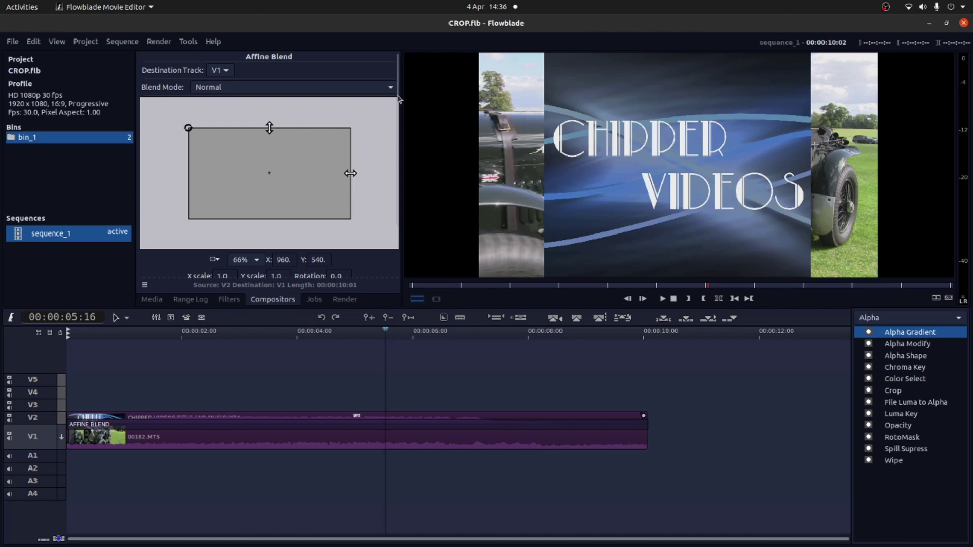
{"action": "scroll", "coordinate": [396, 180], "scroll_direction": "down", "scroll_amount": 3}
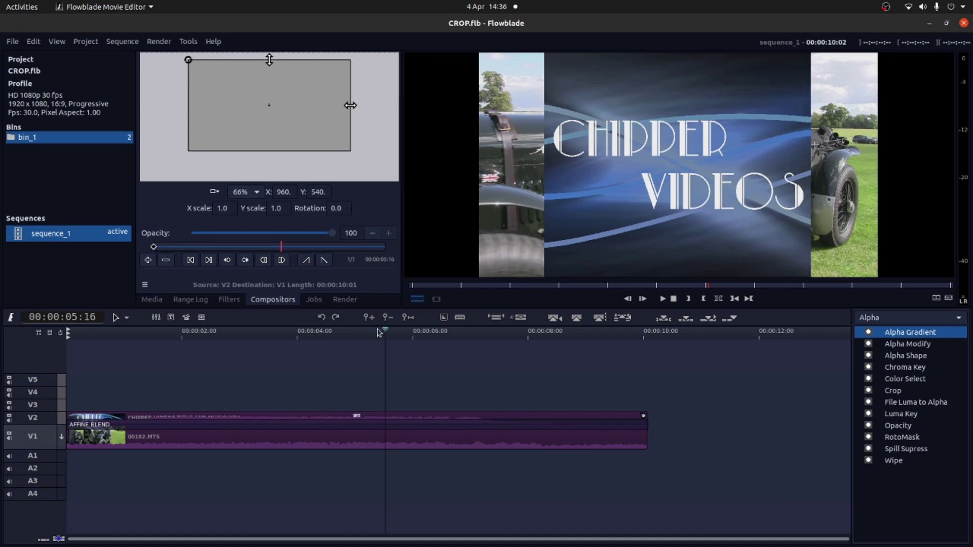
{"action": "left_click_drag", "start_coordinate": [379, 333], "coordinate": [51, 339]}
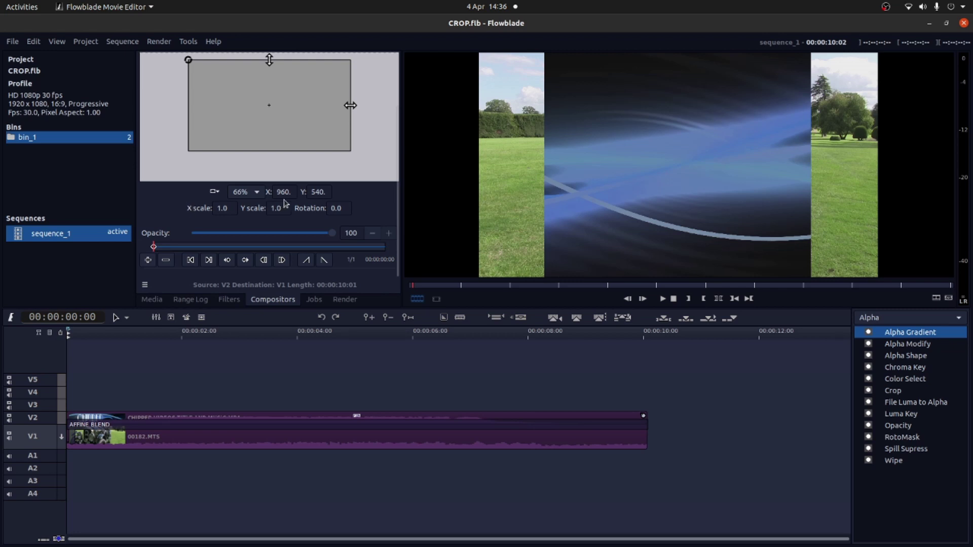
{"action": "double_click", "coordinate": [229, 208]}
{"action": "key", "text": "BackSpace"}
{"action": "key", "text": "Return"}
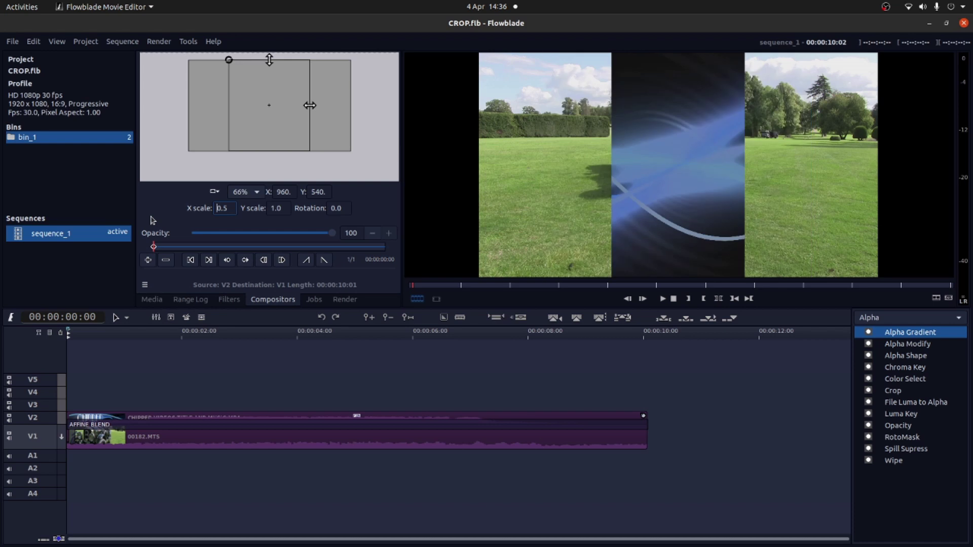
{"action": "left_click", "coordinate": [277, 207]}
{"action": "key", "text": "BackSpace"}
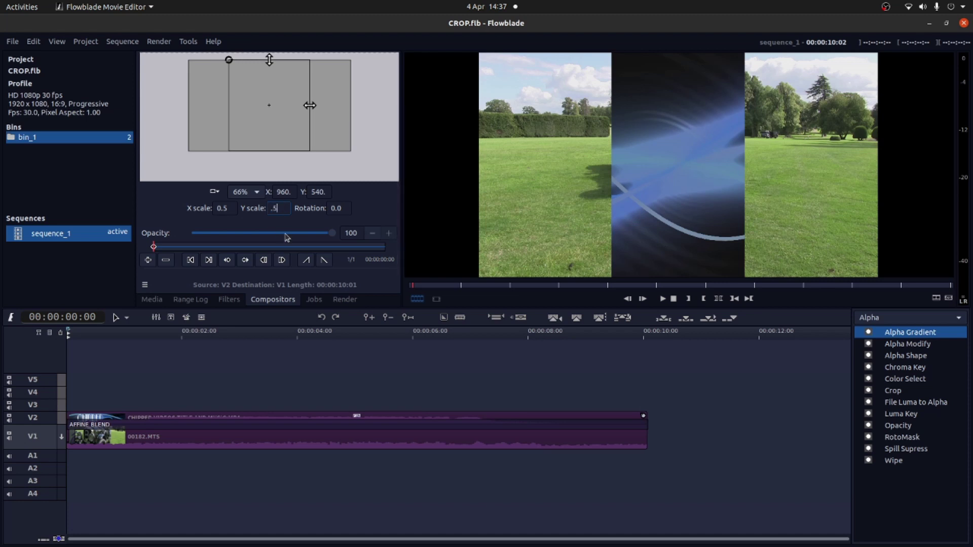
{"action": "type", "text": ".5"}
{"action": "key", "text": "Return"}
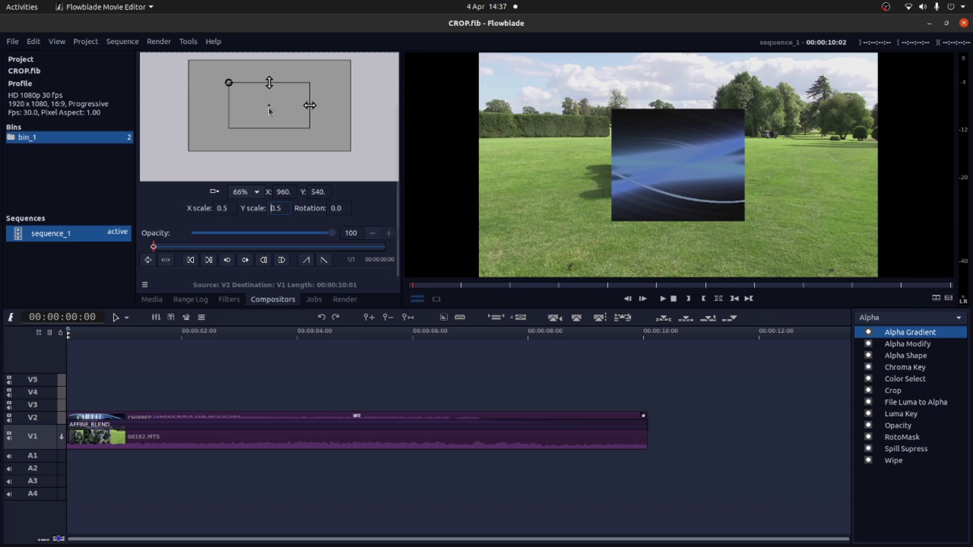
Step: Place the title box in the lower-right corner at X 1575, Y 785
{"action": "left_click_drag", "start_coordinate": [271, 104], "coordinate": [322, 150]}
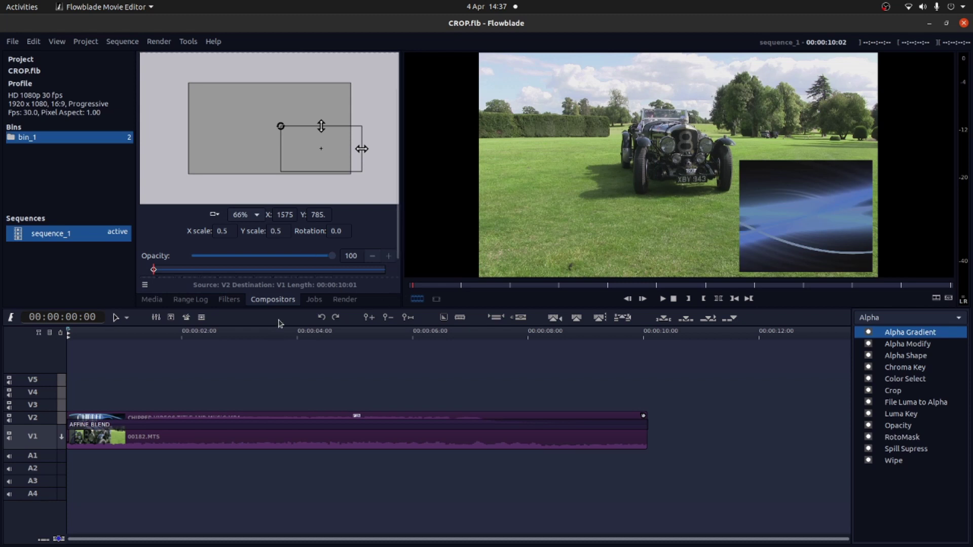
Step: Show the render settings, set to output movie.mp4 as H.264 at 8000 kb/s into the chipper folder
{"action": "left_click", "coordinate": [346, 300]}
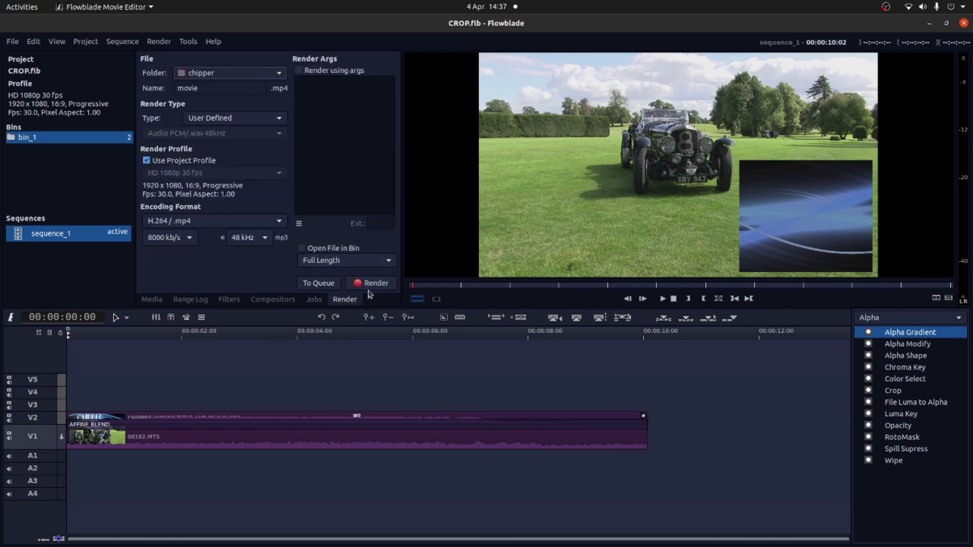